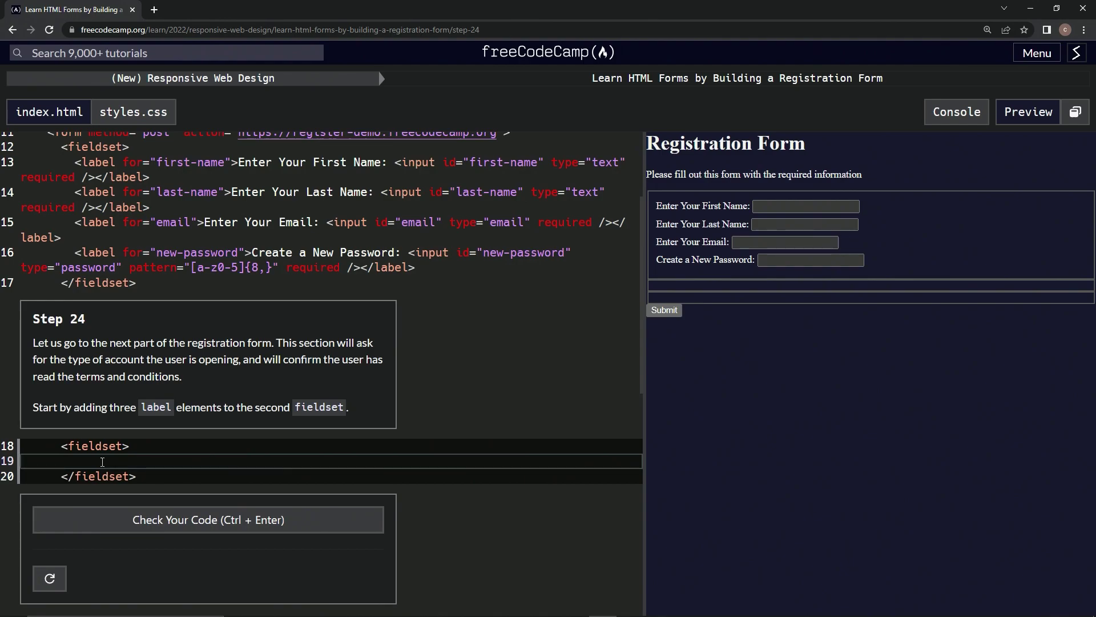
text(label)
text(><)
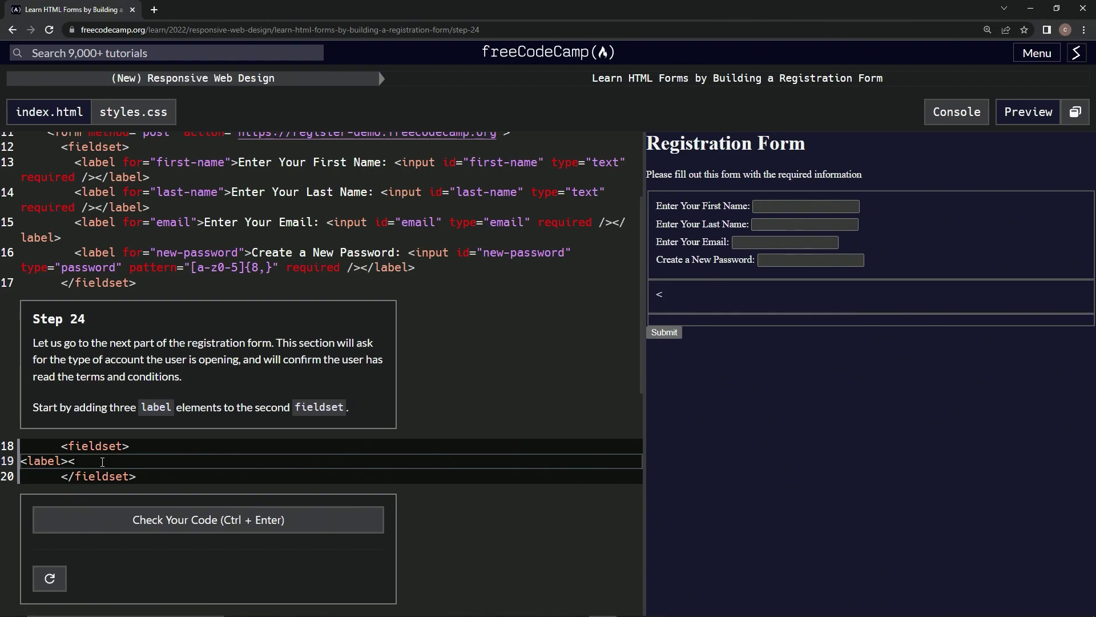
text(/label)
text(>)
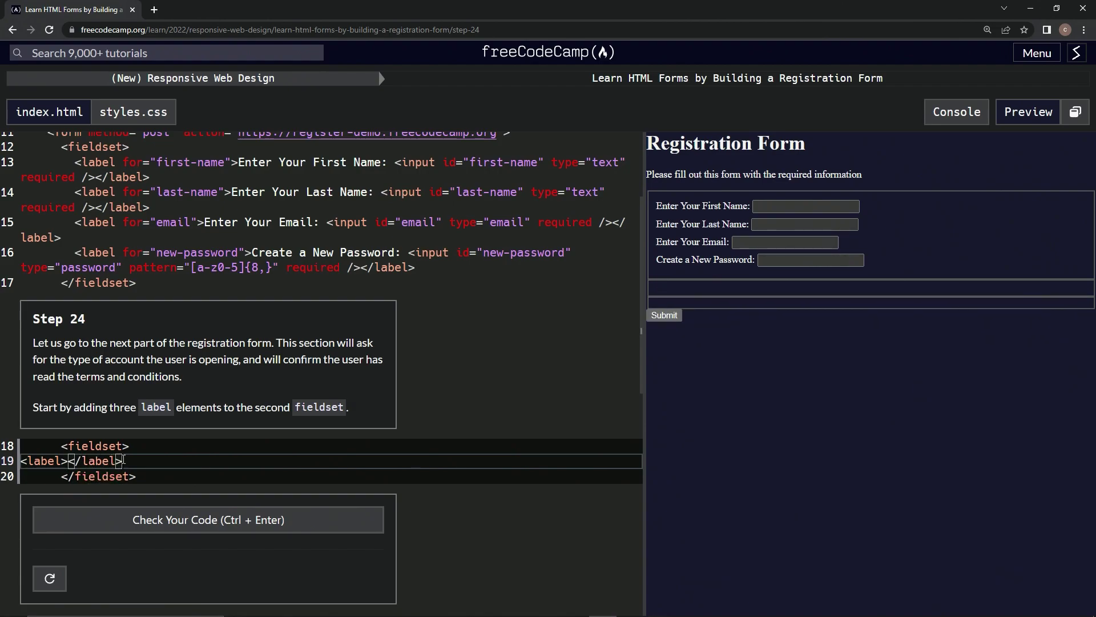
Select the new empty label line inside the second fieldset
drag(122, 460, 135, 449)
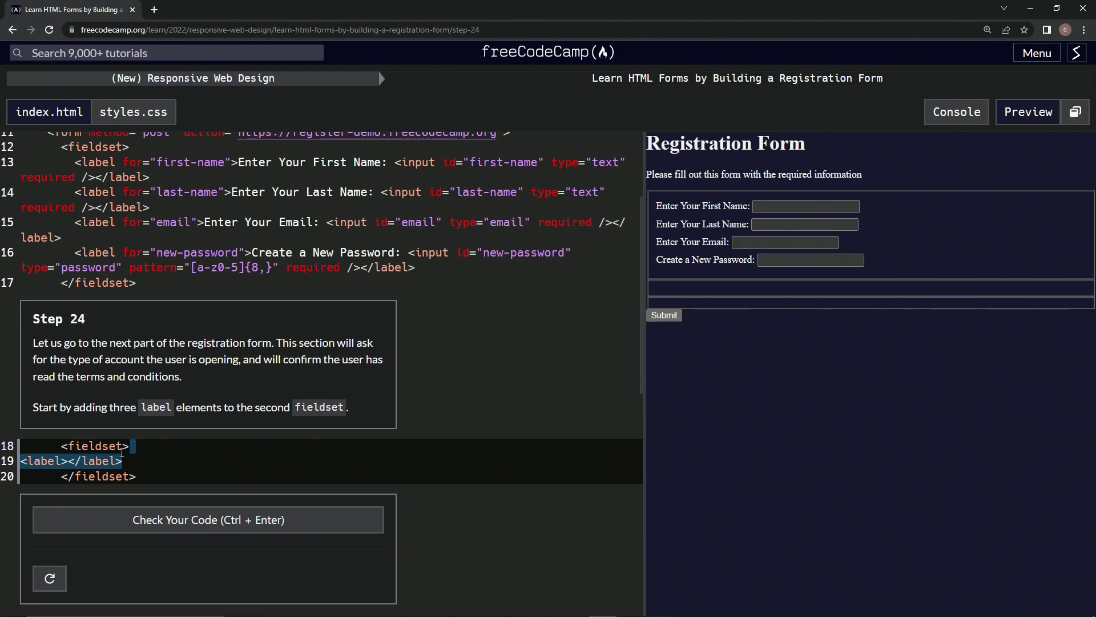
Remove the stray spaces and indent the label line inside the second fieldset
click(123, 451)
click(69, 461)
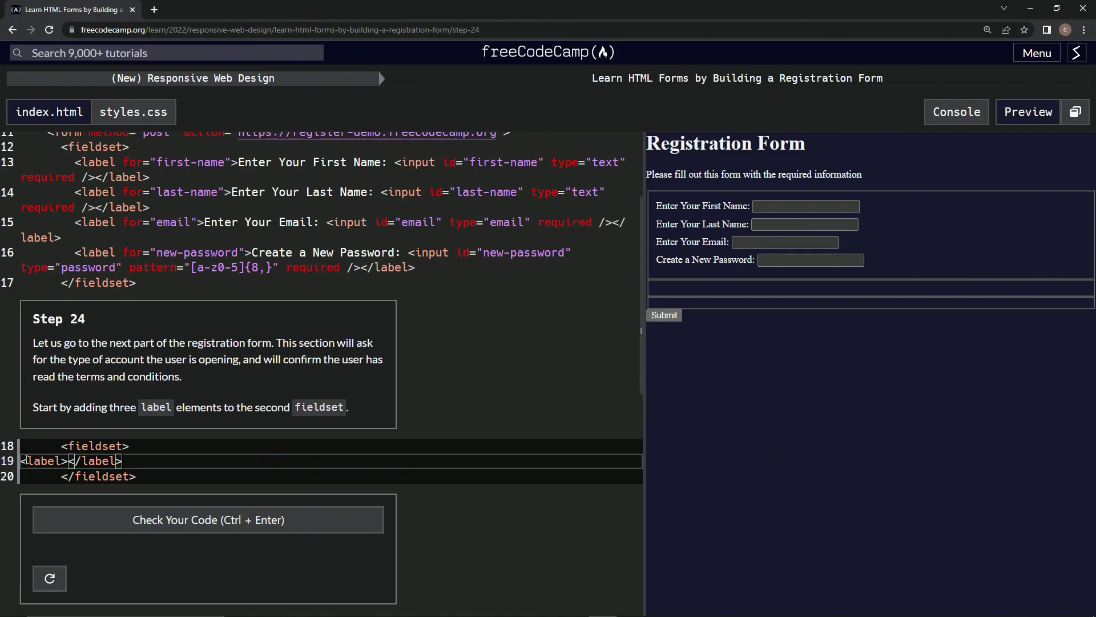
click(27, 458)
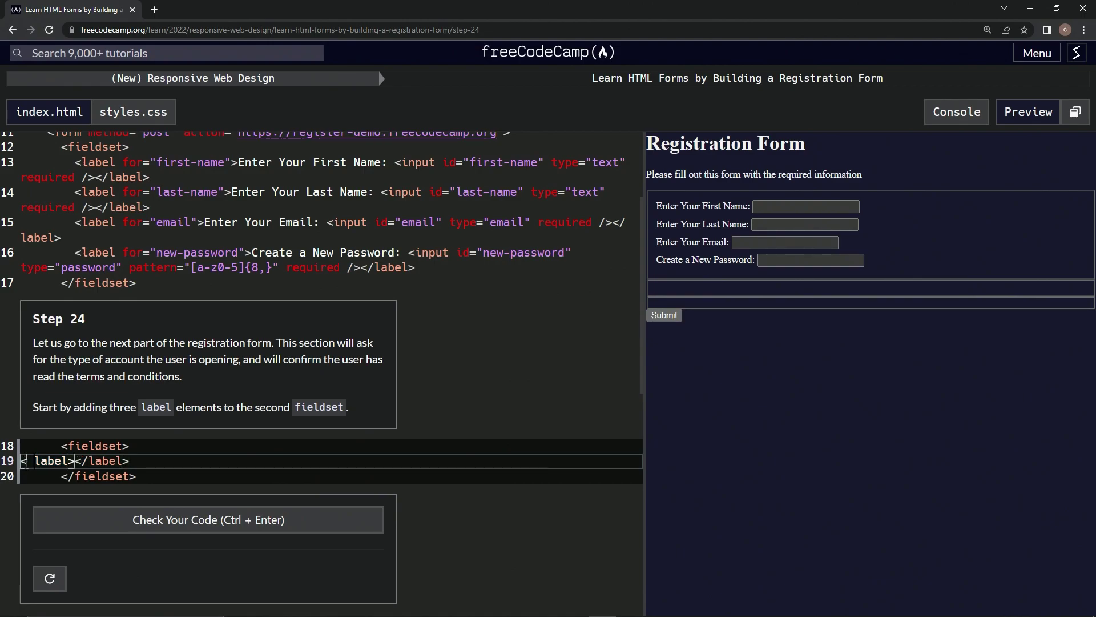
key(Tab)
key(Tab)
key(BackSpace)
key(BackSpace)
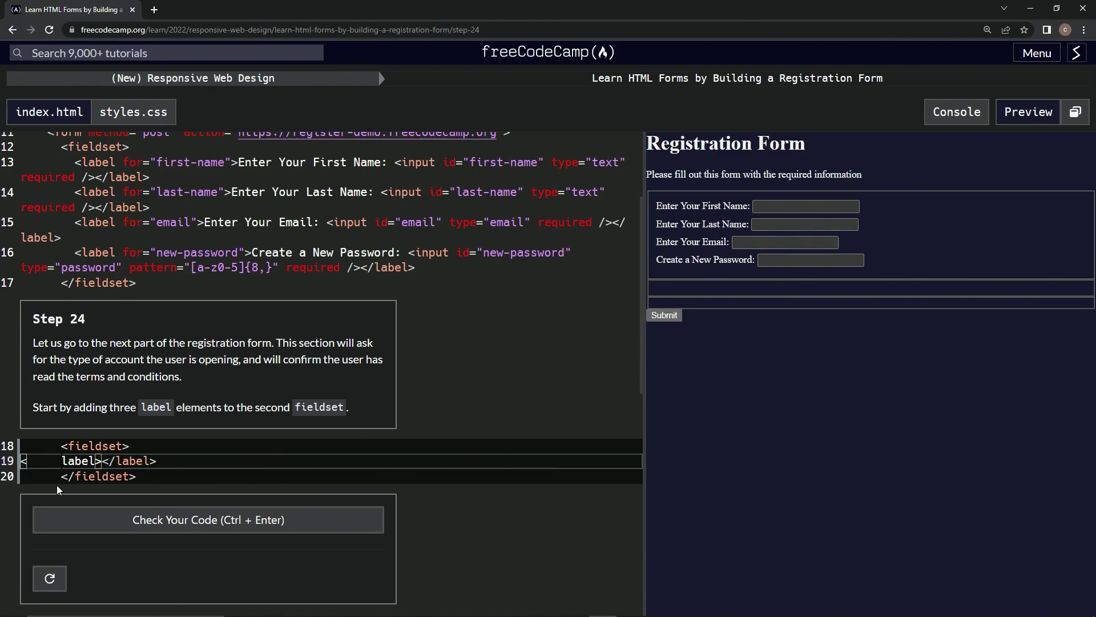
key(BackSpace)
key(BackSpace)
key(BackSpace)
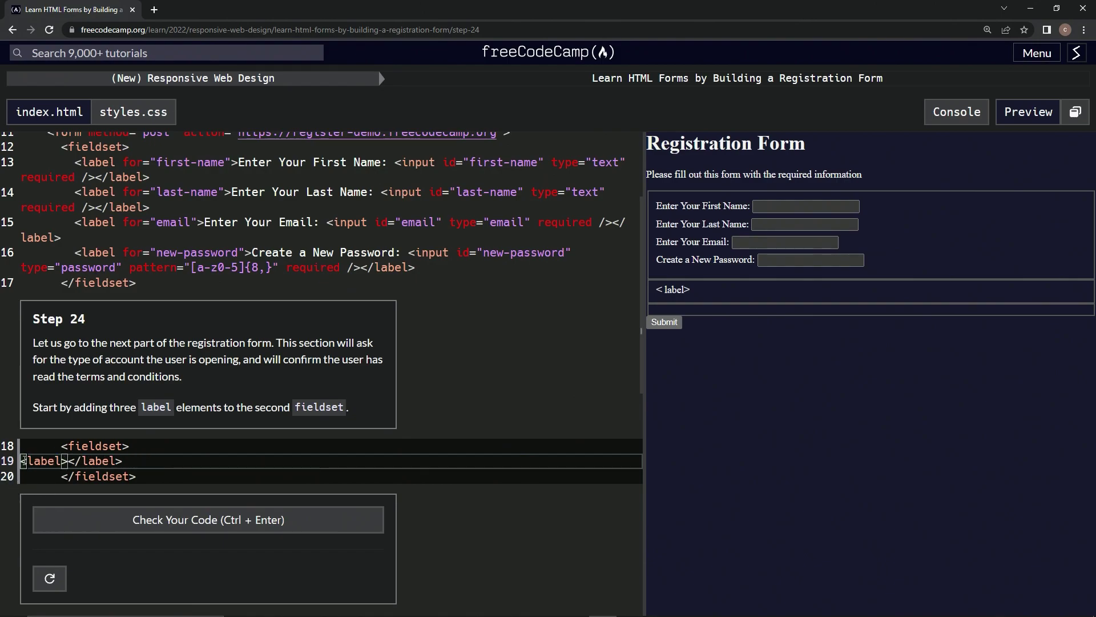
key(Tab)
key(Tab)
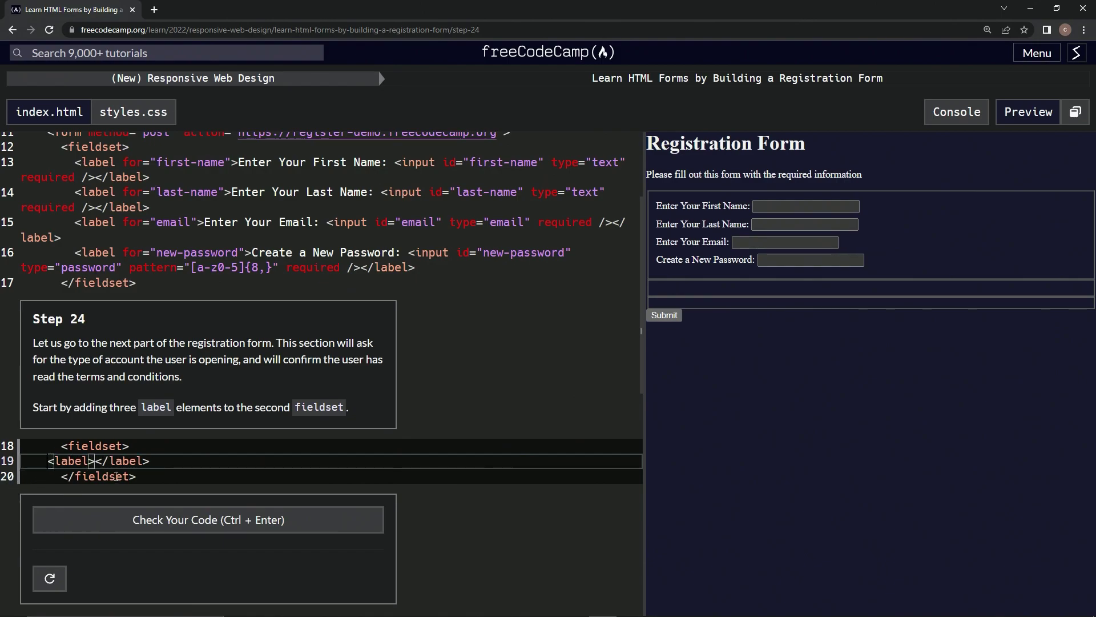
key(Tab)
key(Tab)
Copy the label line and paste it to add more empty labels
click(180, 461)
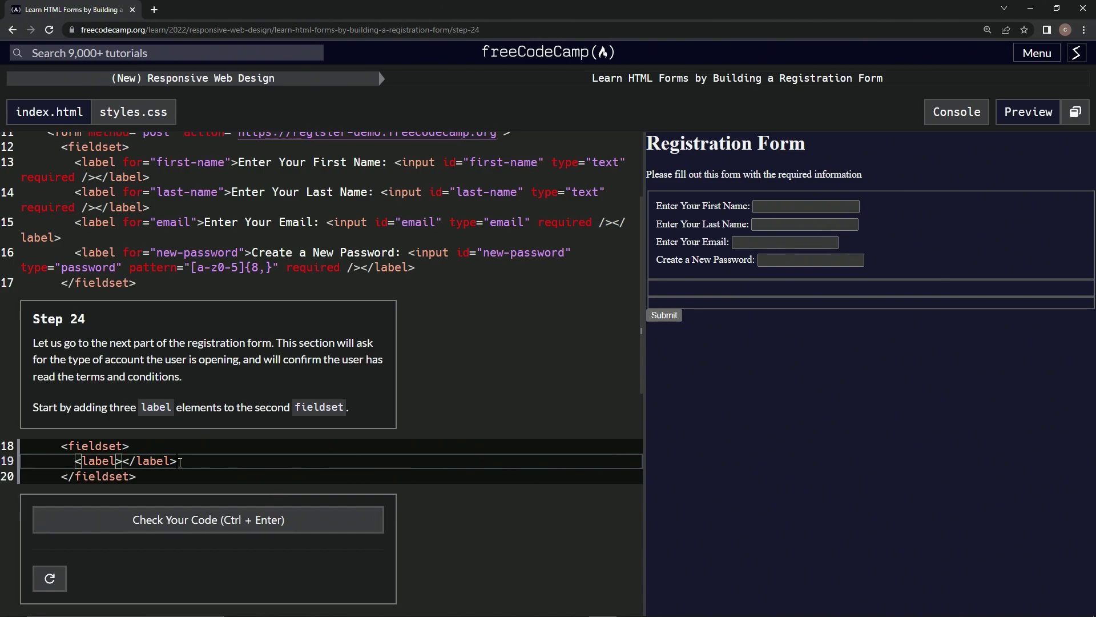
key(Left)
key(Left)
key(Left)
drag(179, 461, 183, 446)
key(ctrl+c)
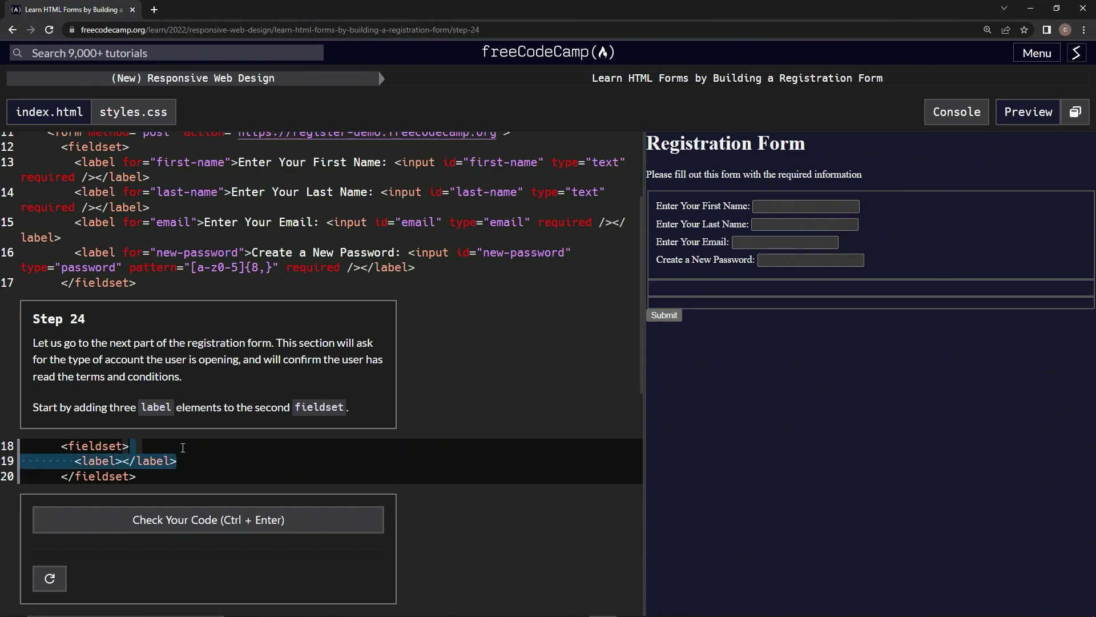
click(190, 463)
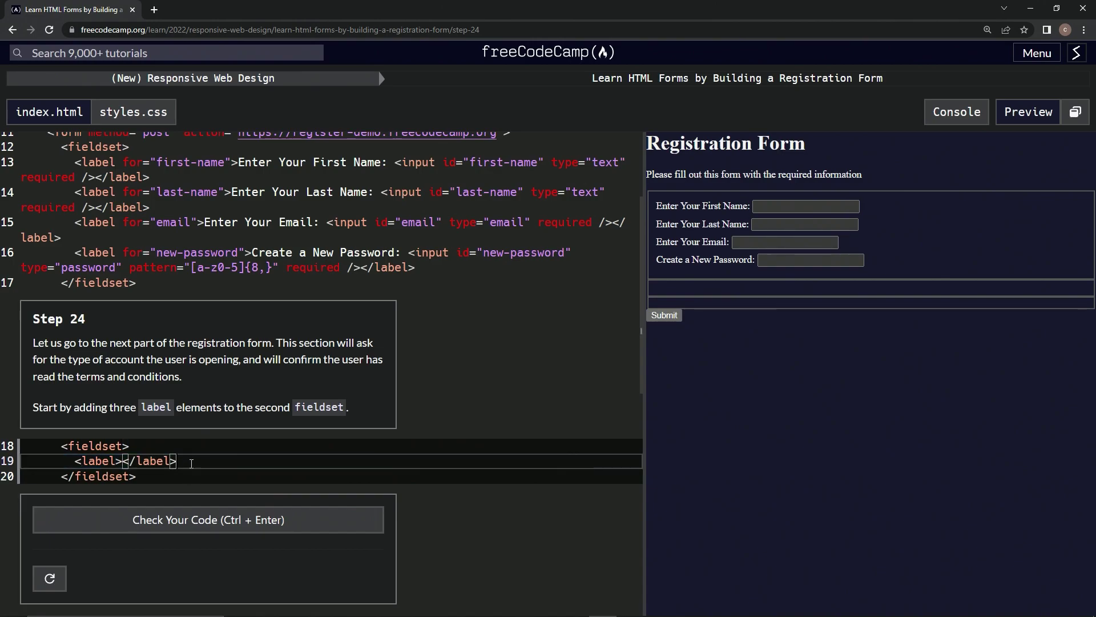
key(ctrl+v)
key(ctrl+v)
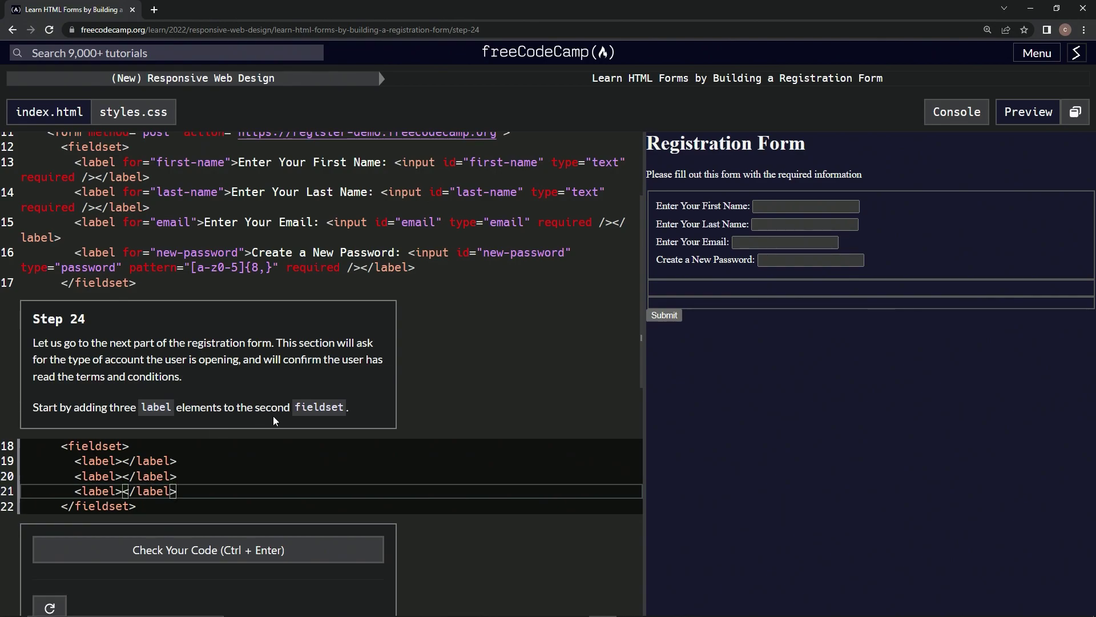
Check the Step 24 code, then submit it to advance to Step 25
click(220, 553)
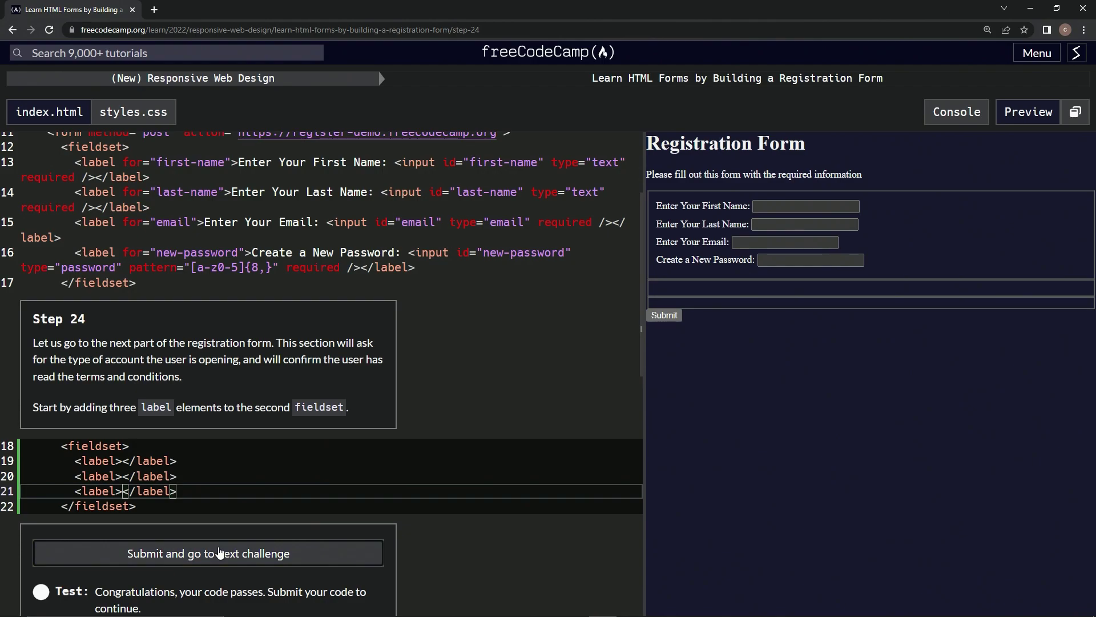
click(219, 552)
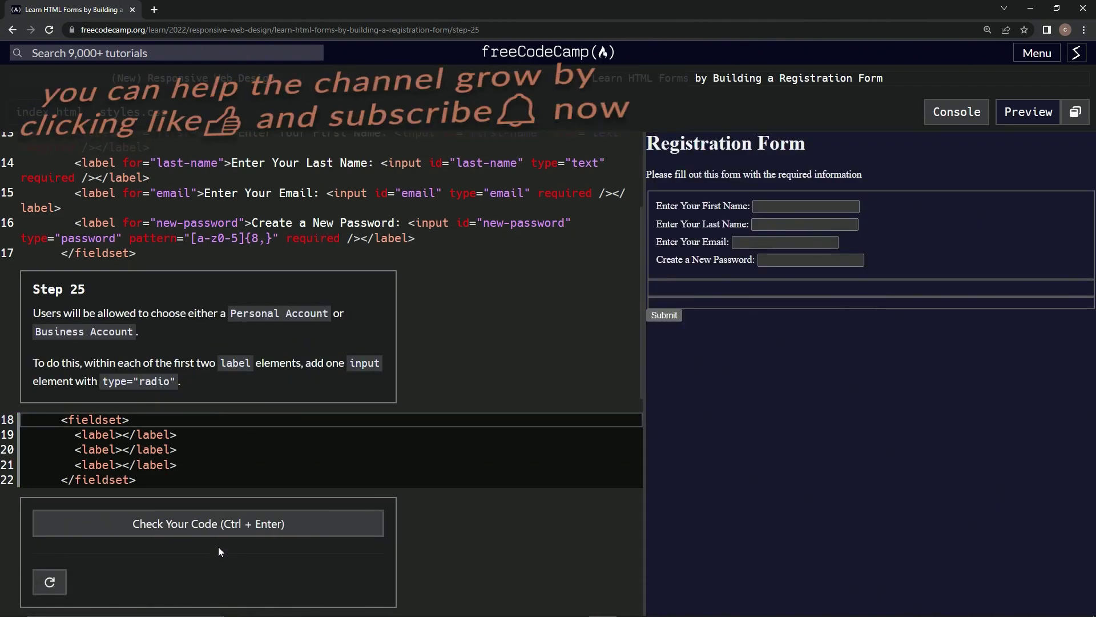